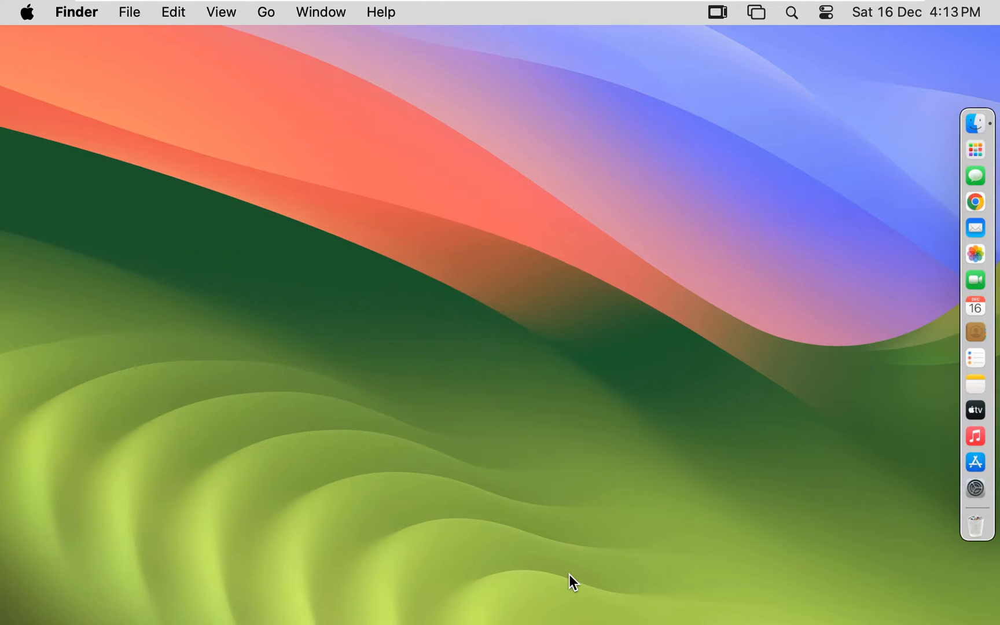
Launch Chrome full screen and go to google.com
left_click(974, 201)
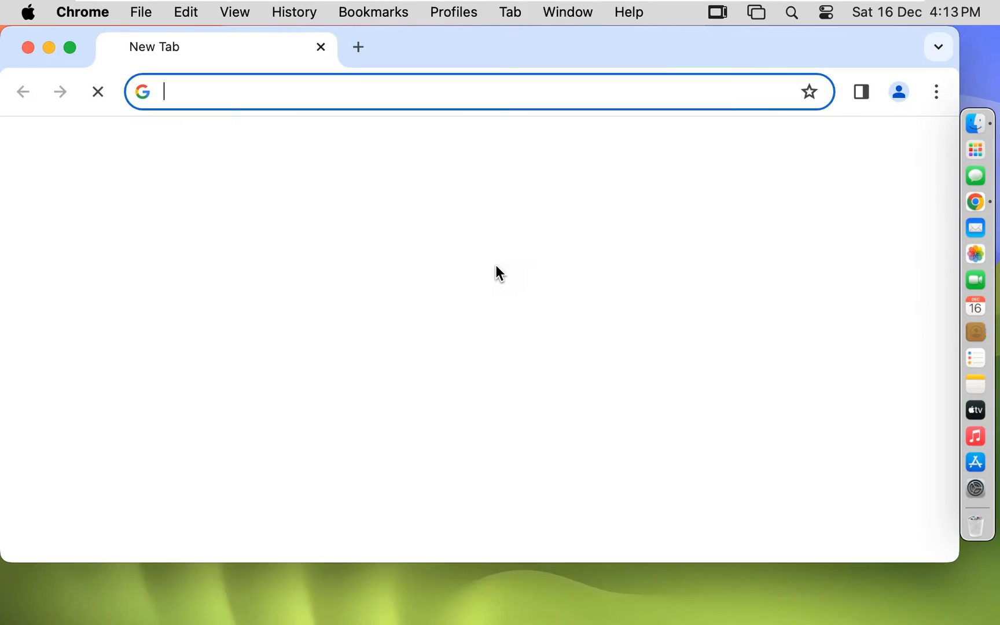
left_click(71, 47)
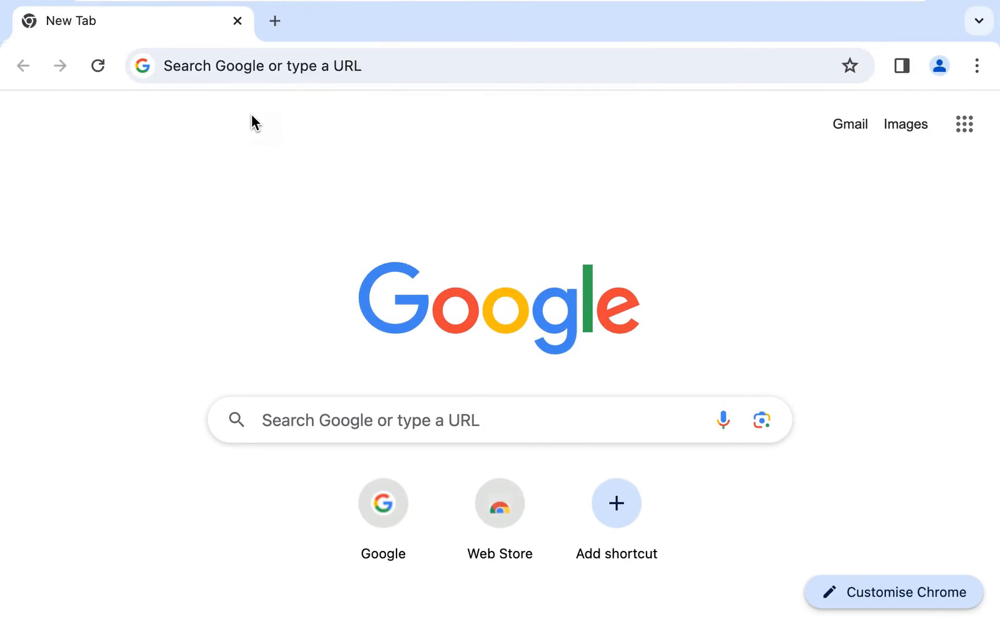
left_click(246, 72)
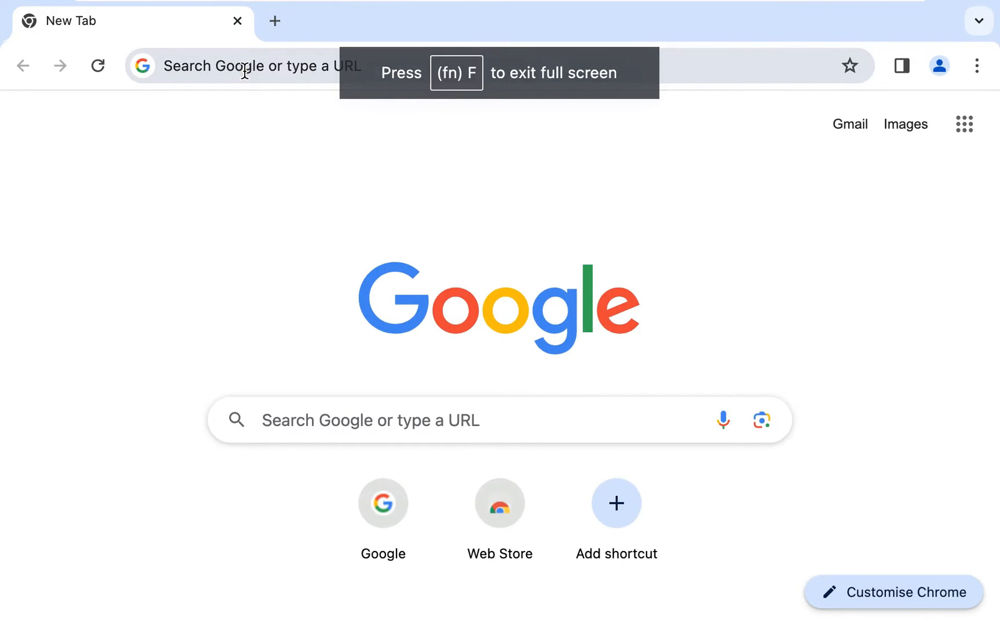
left_click(244, 68)
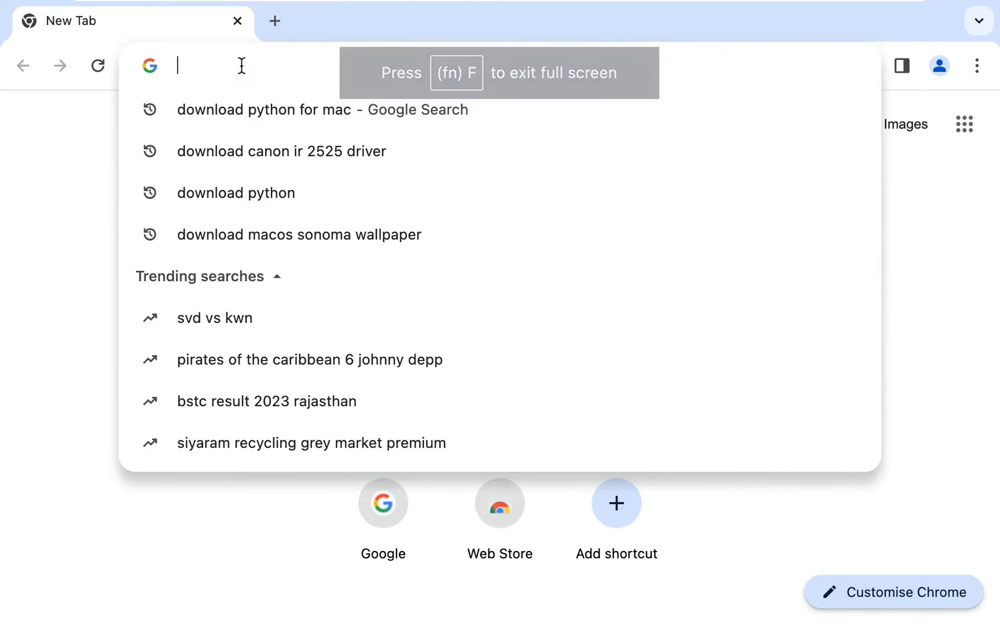
type("google")
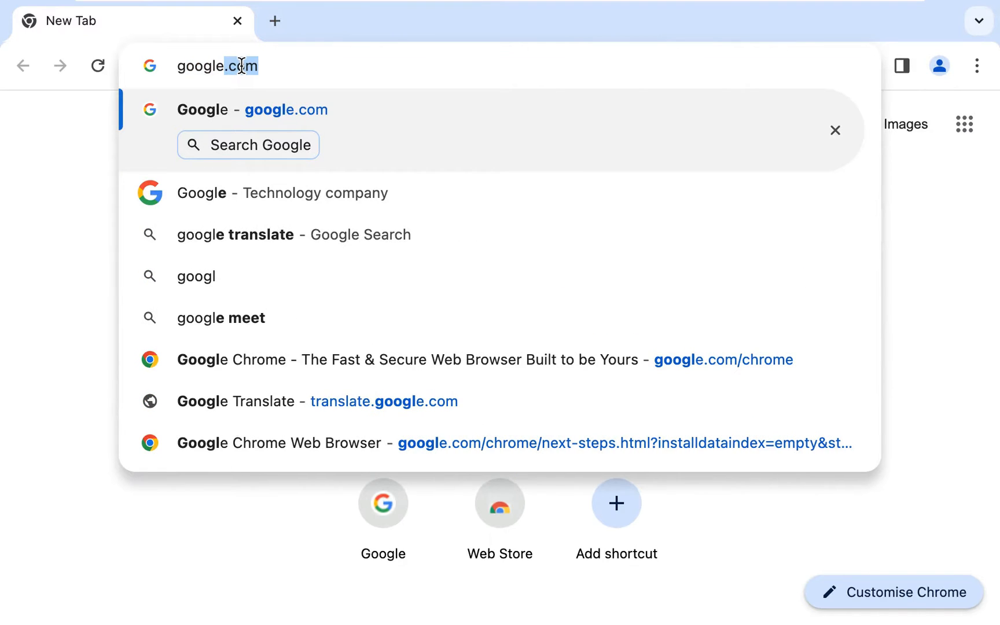
type(".com")
key("Return")
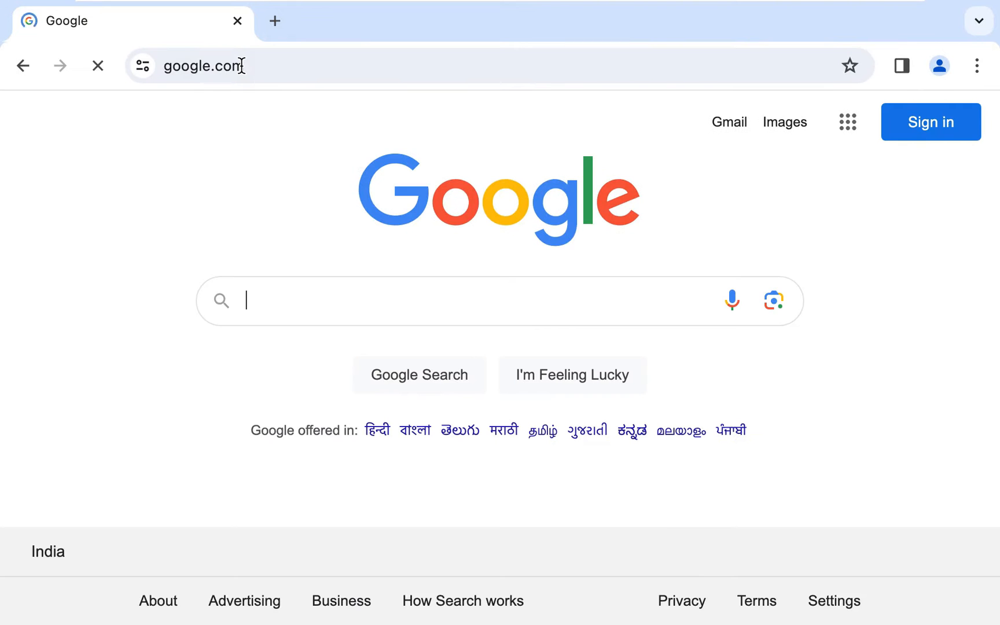
Search Google for 'download python for mac'
left_click(266, 300)
type("down")
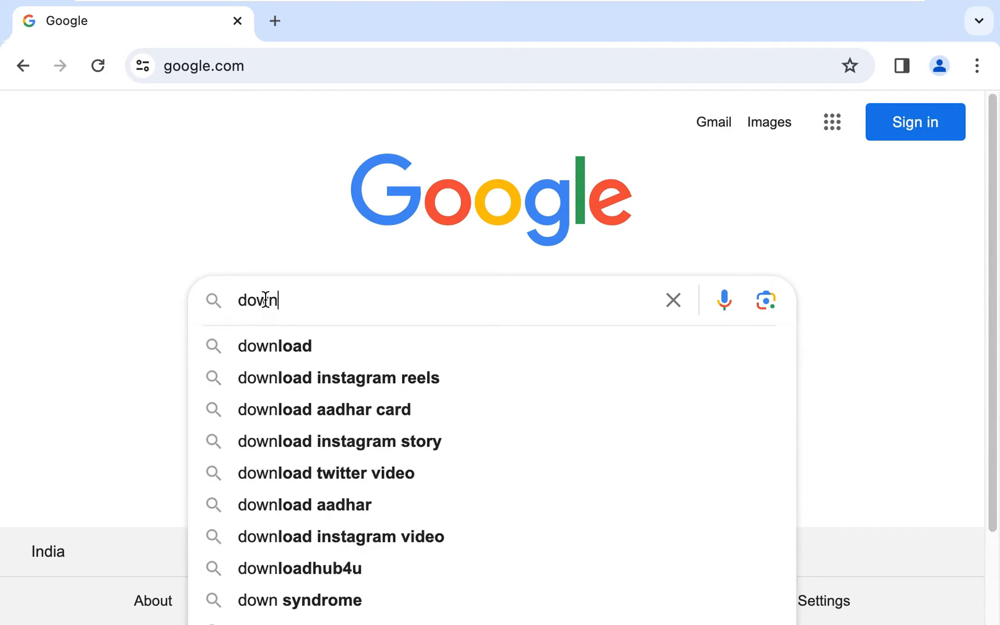
type("load python fo")
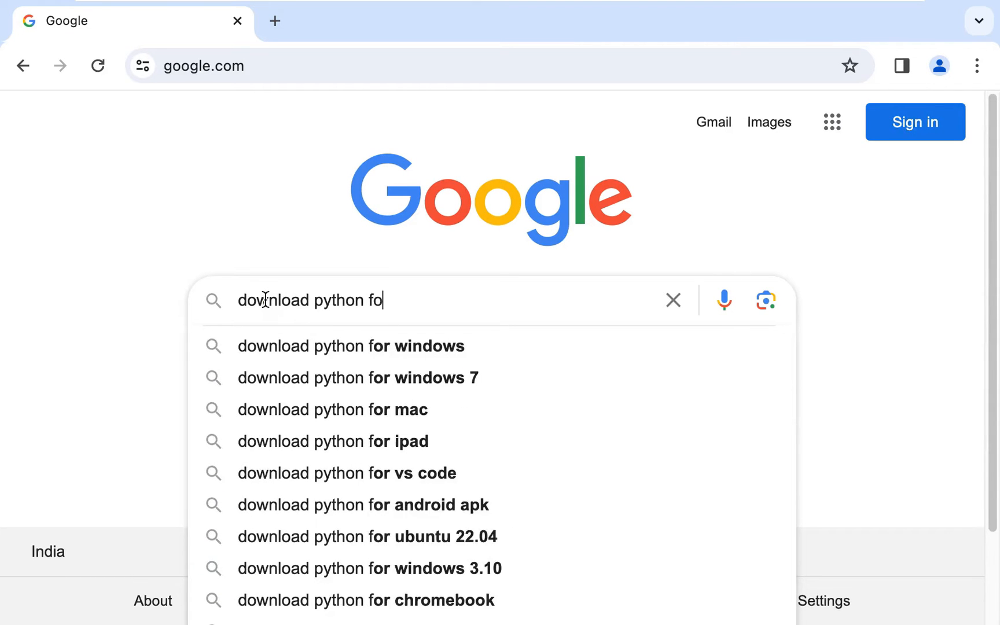
type("r mac")
key("Return")
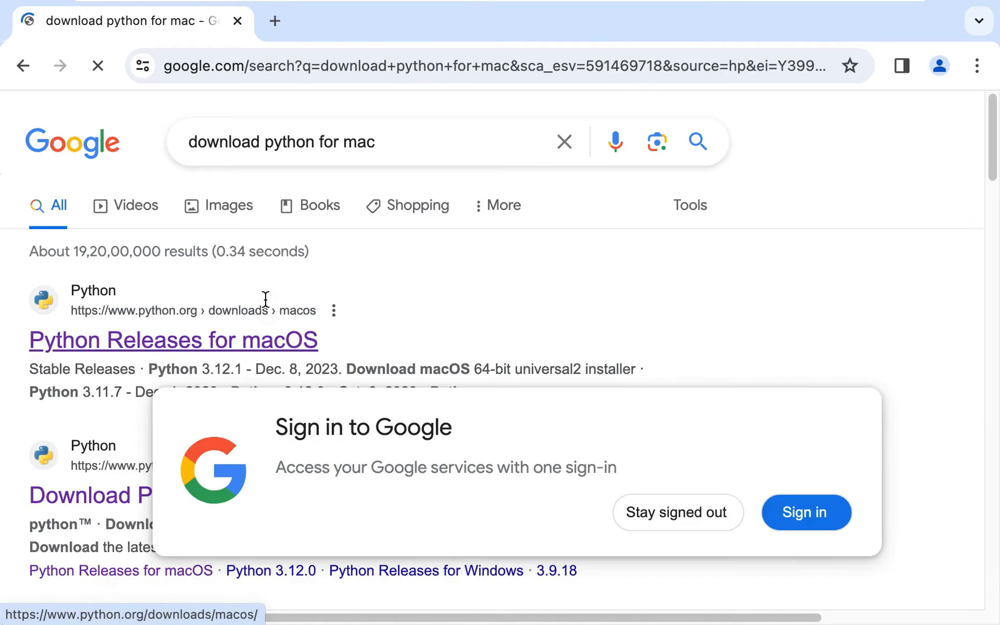
Stay signed out of Google and open python.org's Python Releases for macOS result
left_click(647, 525)
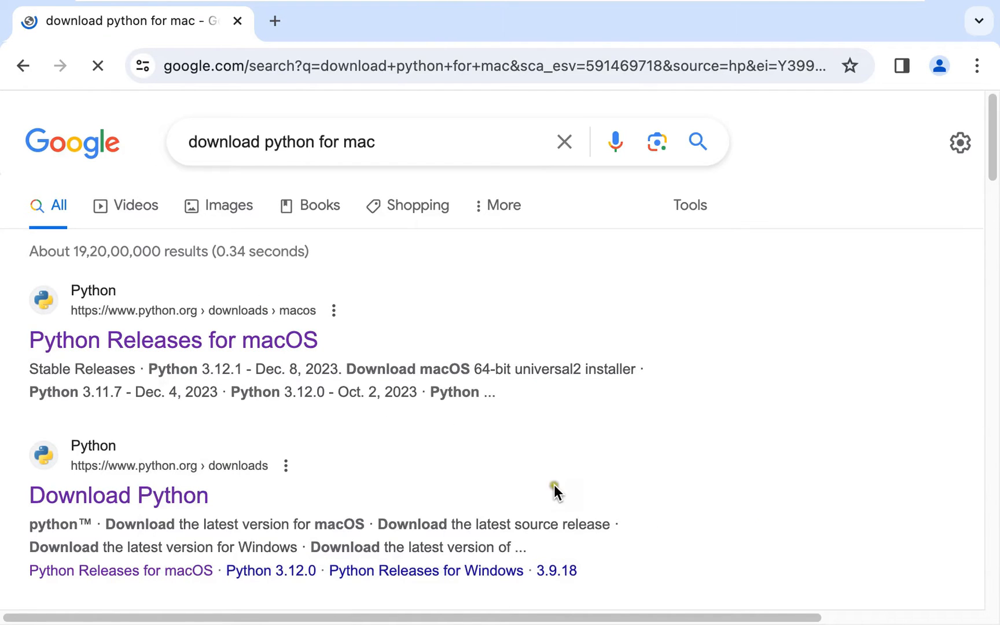
left_click(156, 319)
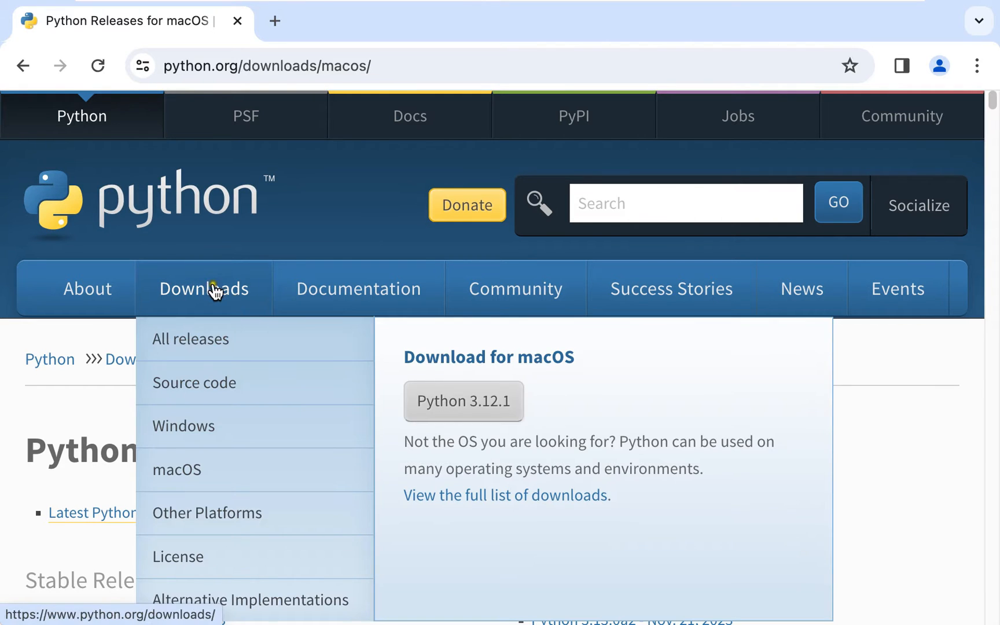
mouse_move(205, 288)
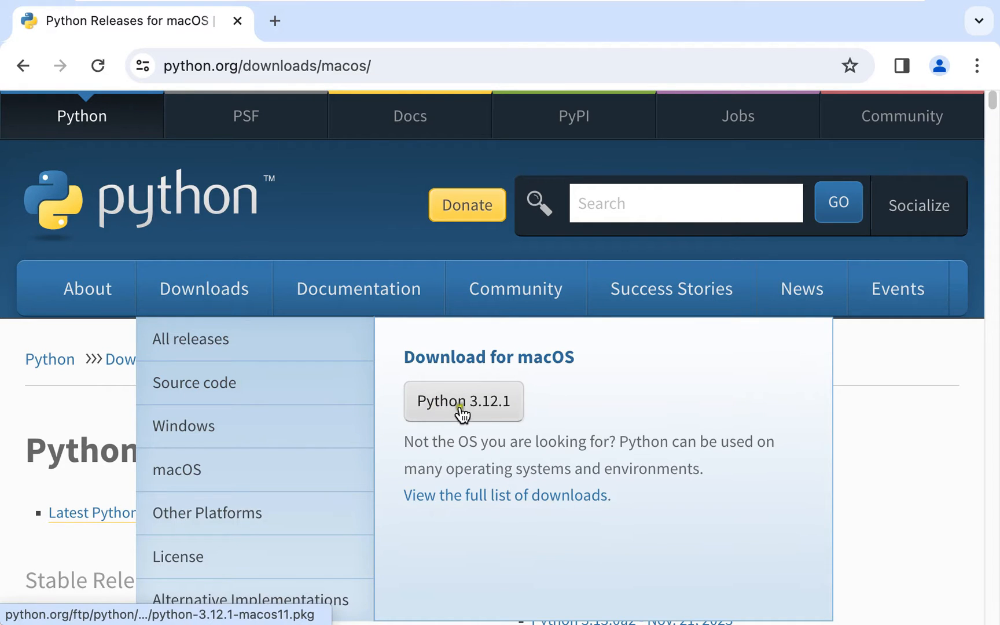
Download the Python 3.12.1 macOS .pkg and confirm in Chrome's downloads that it is Done
left_click(496, 407)
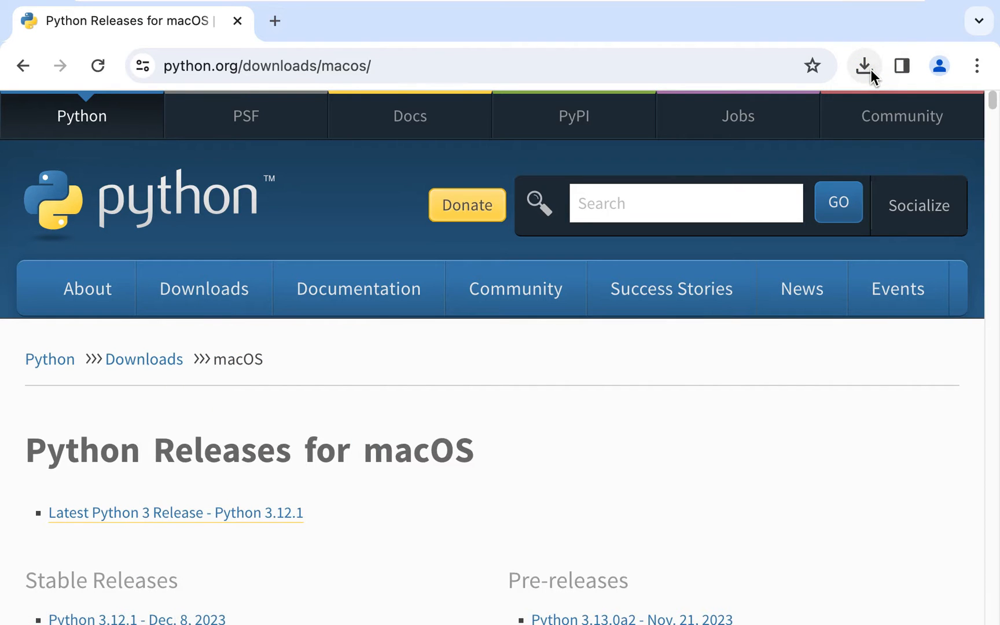
left_click(862, 67)
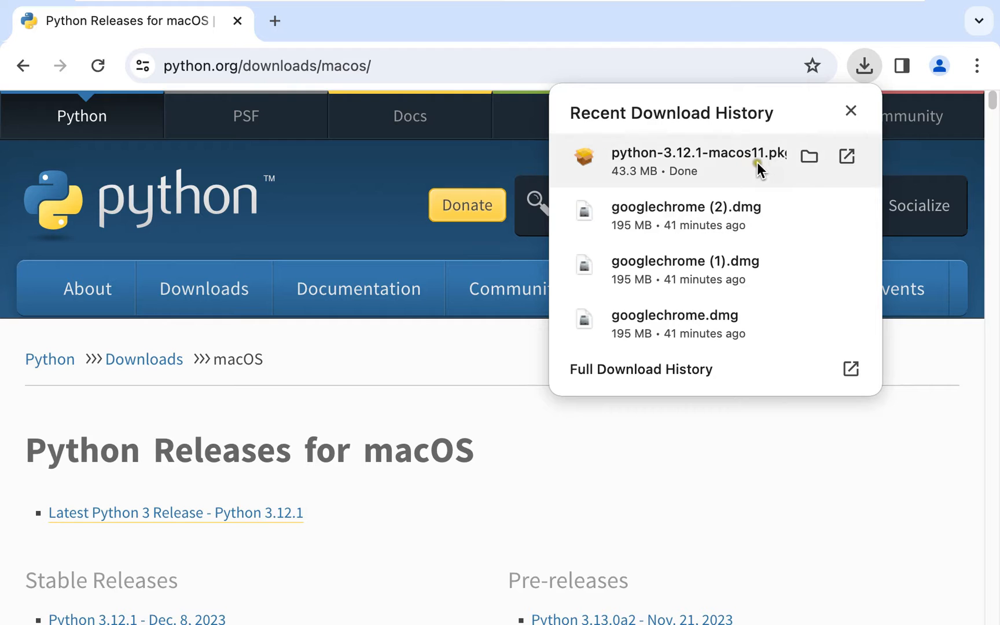
left_click(637, 33)
mouse_move(500, 5)
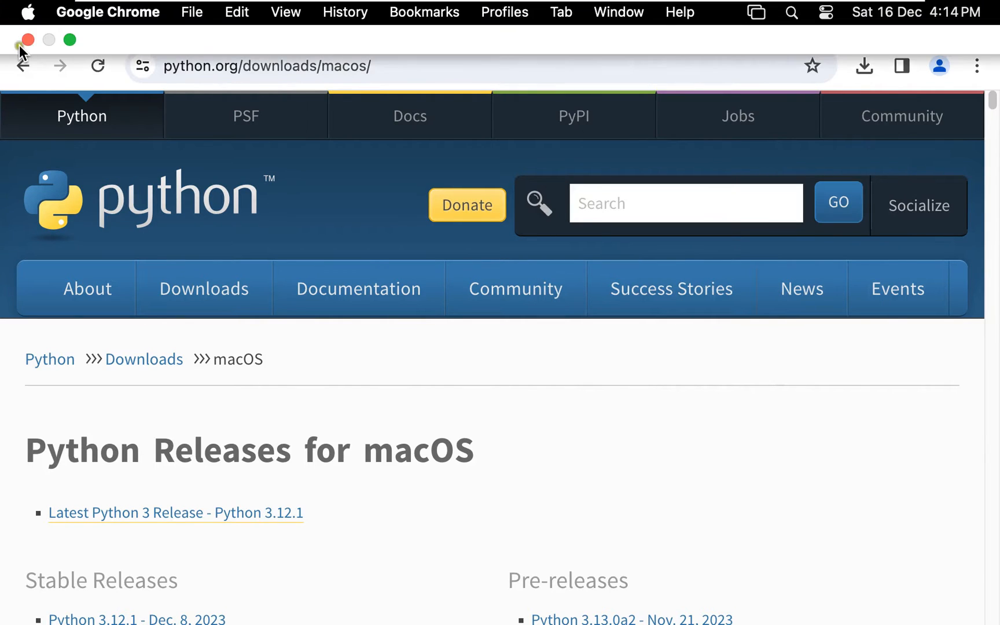
Close Chrome and show the Downloads folder in a Finder window
left_click(30, 41)
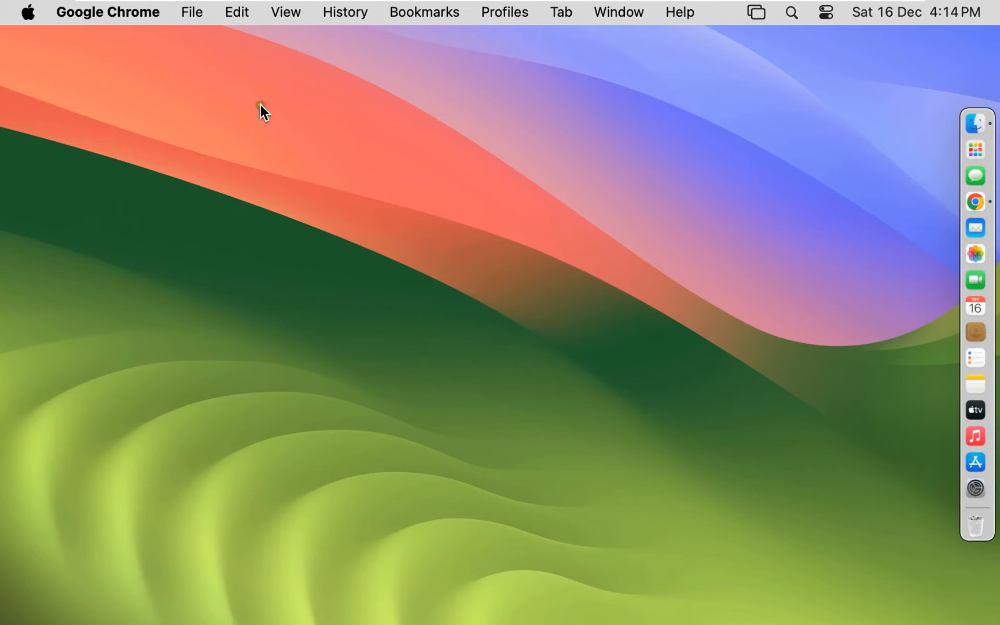
left_click(974, 127)
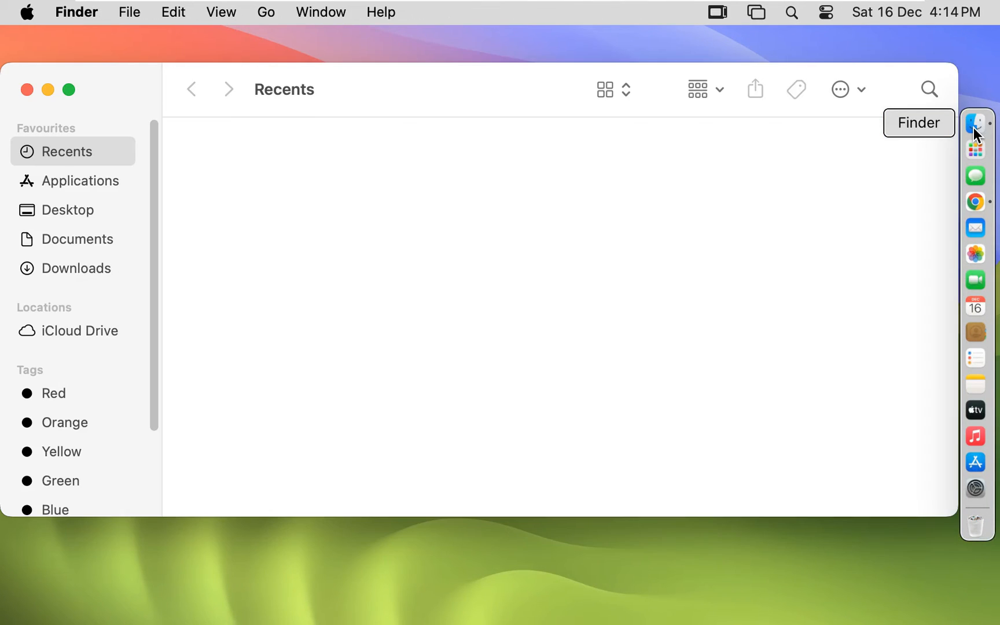
left_click(93, 265)
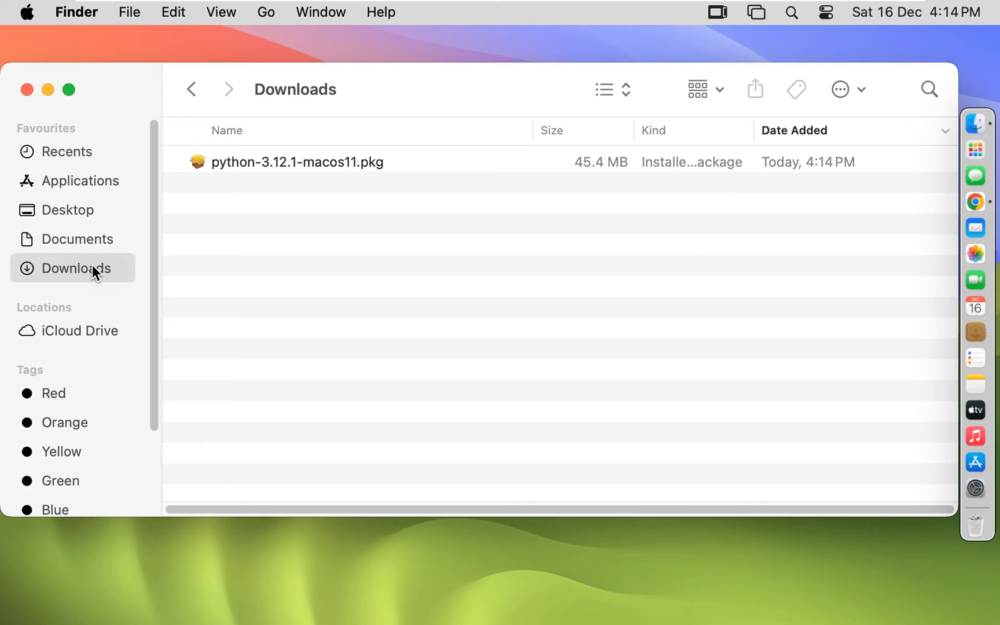
Open python-3.12.1-macos11.pkg with Installer from its context menu
left_click(259, 169)
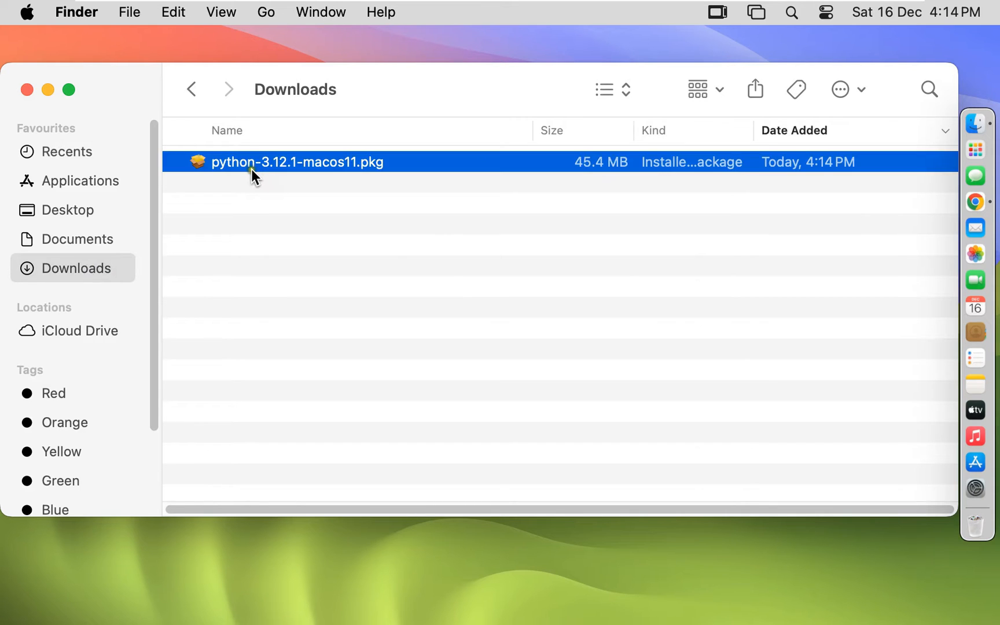
right_click(371, 167)
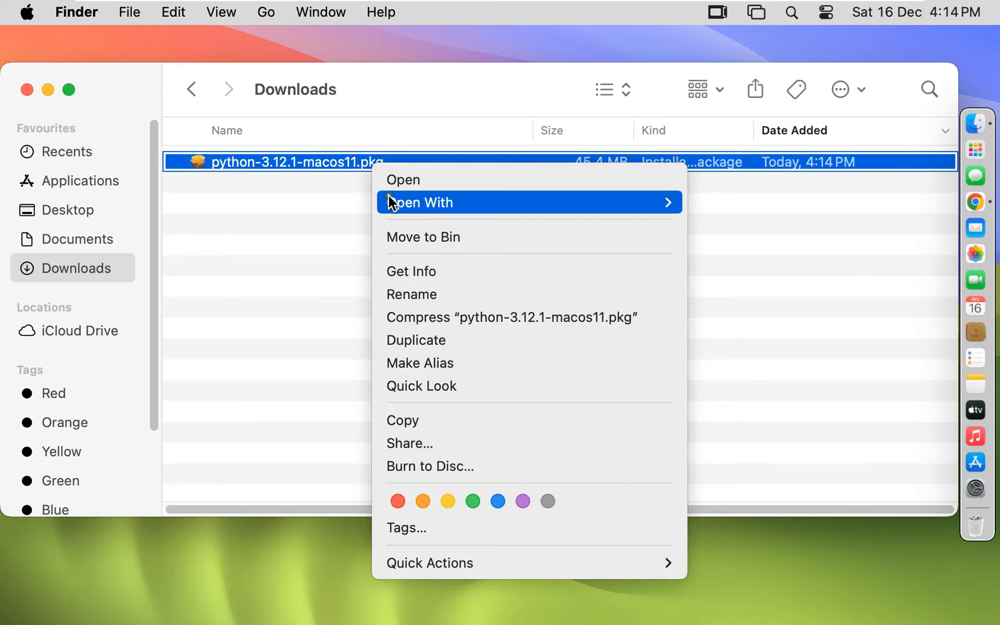
mouse_move(529, 202)
left_click(793, 202)
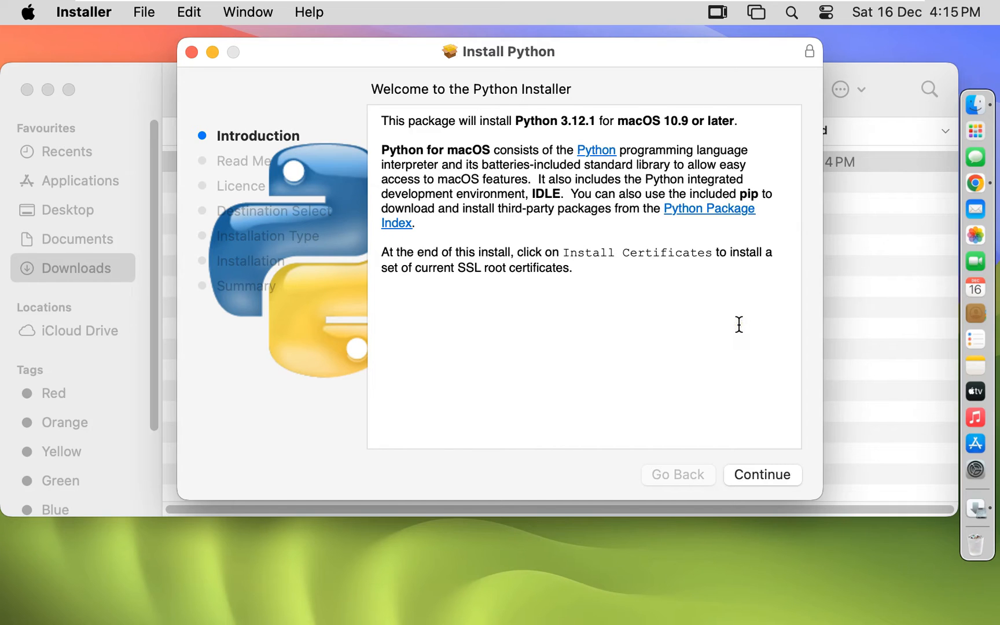
Continue through Introduction, Read Me and Licence, agreeing to the licence agreement
left_click(748, 464)
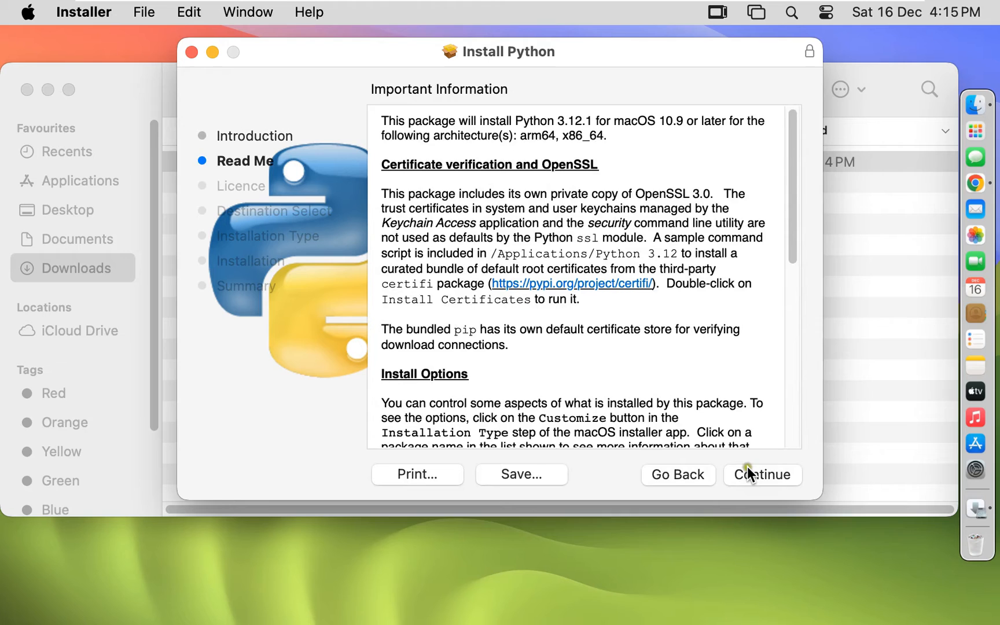
left_click(746, 468)
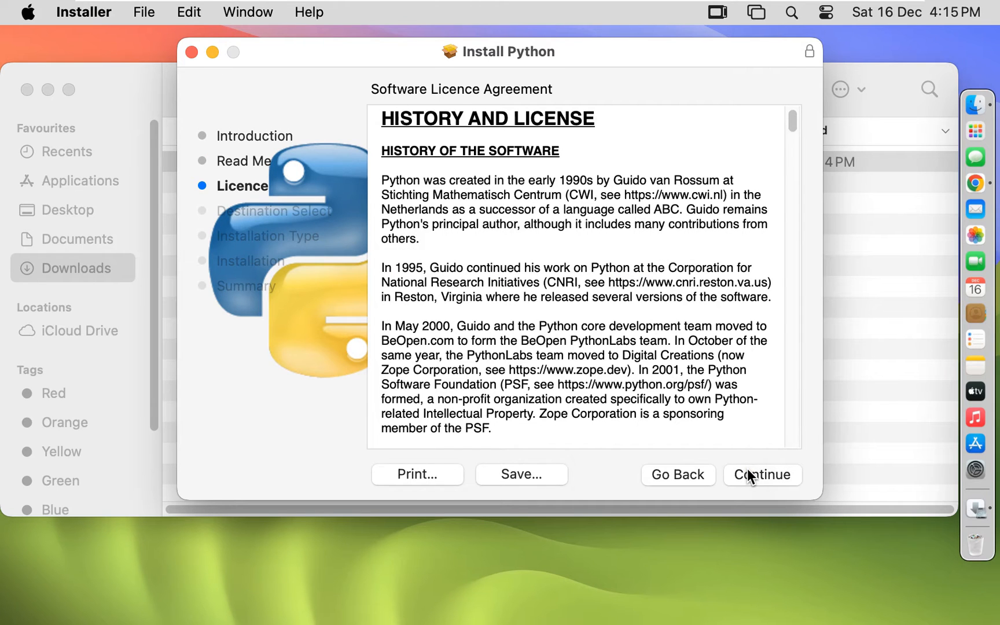
left_click(746, 469)
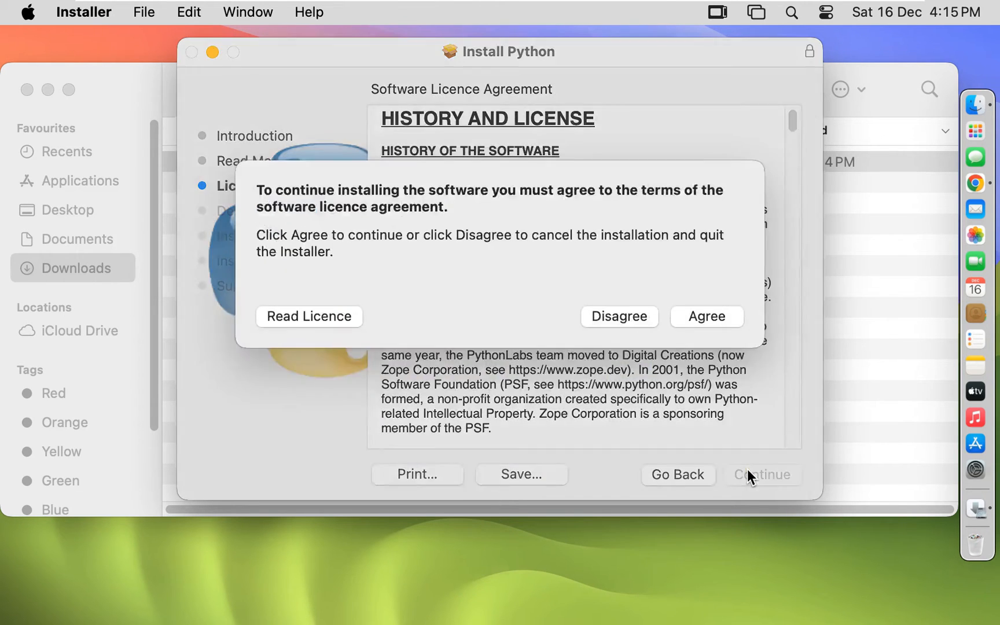
left_click(705, 329)
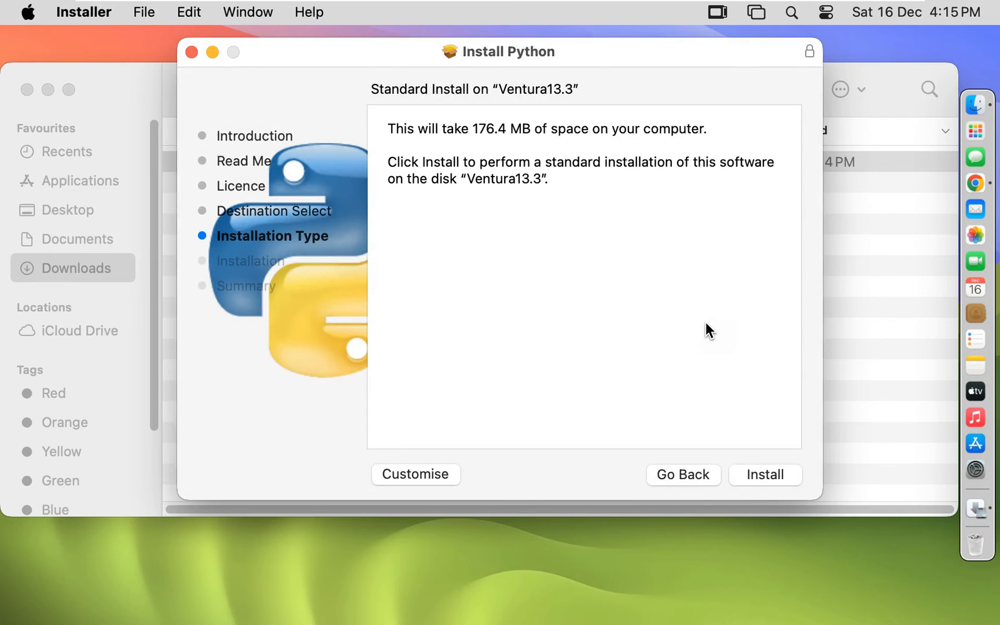
Start the standard Python install and authorize it with the admin password
left_click(749, 476)
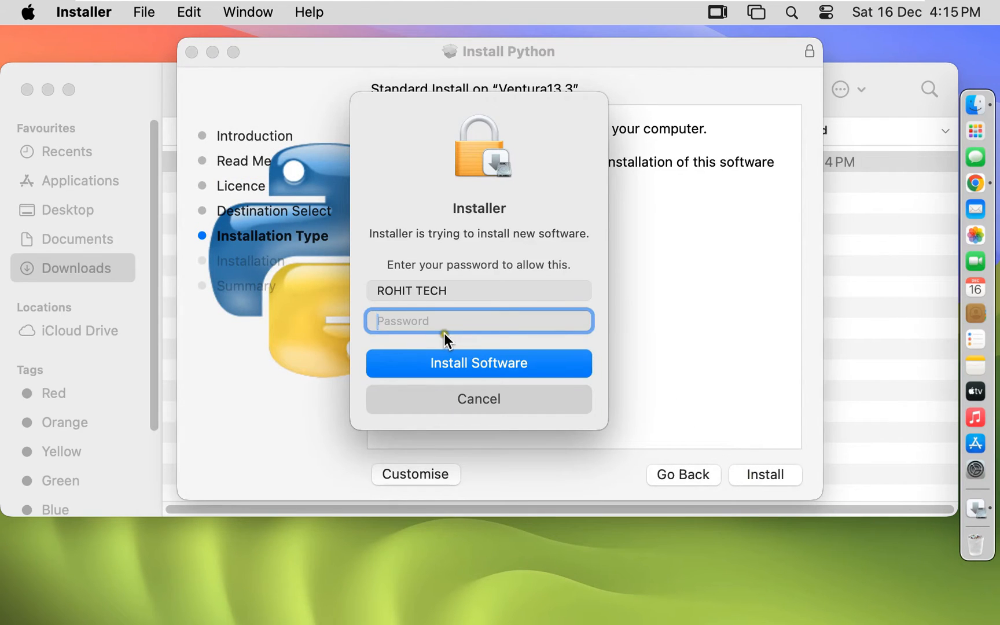
type("*****")
left_click(493, 368)
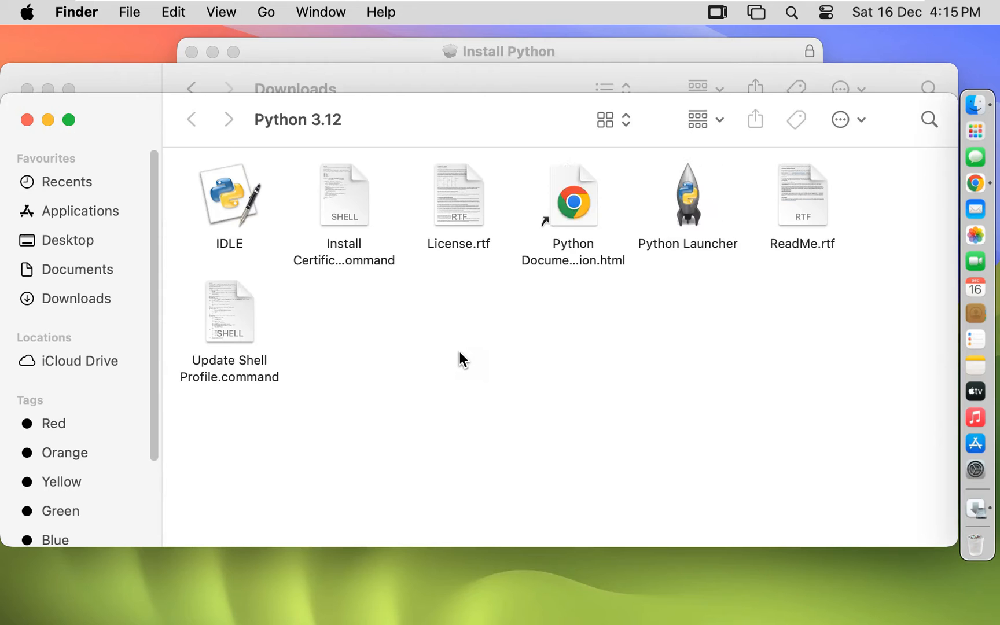
Run Update Shell Profile.command in Terminal to completion and close its window
left_click(234, 328)
right_click(232, 332)
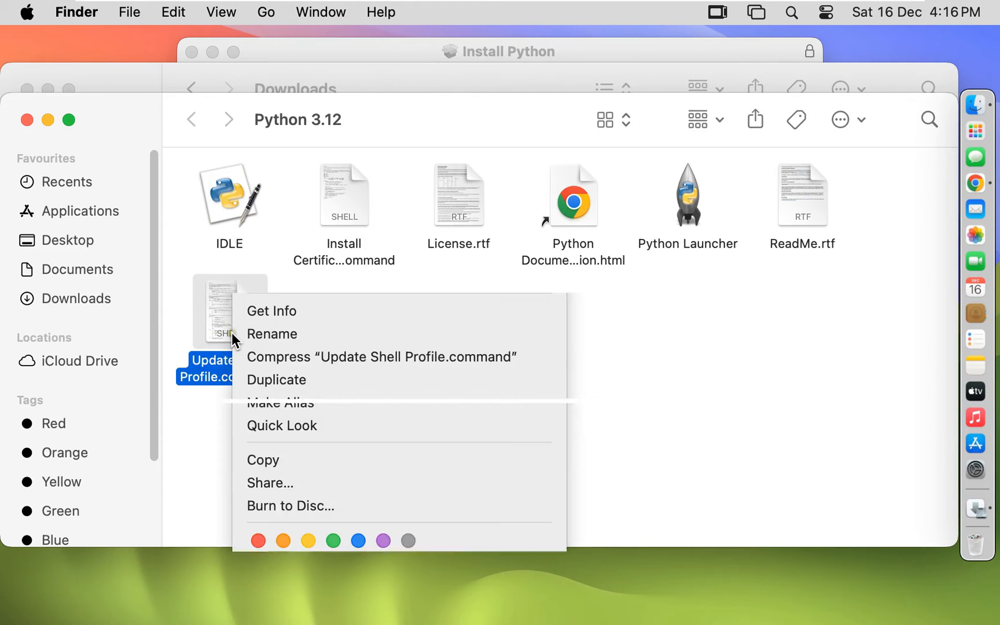
mouse_move(344, 242)
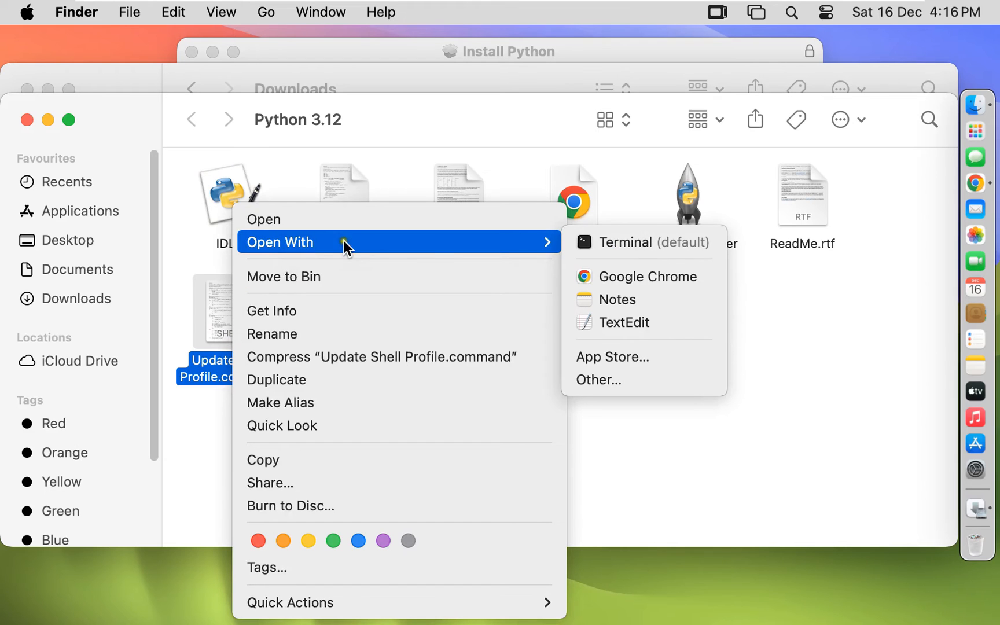
left_click(638, 242)
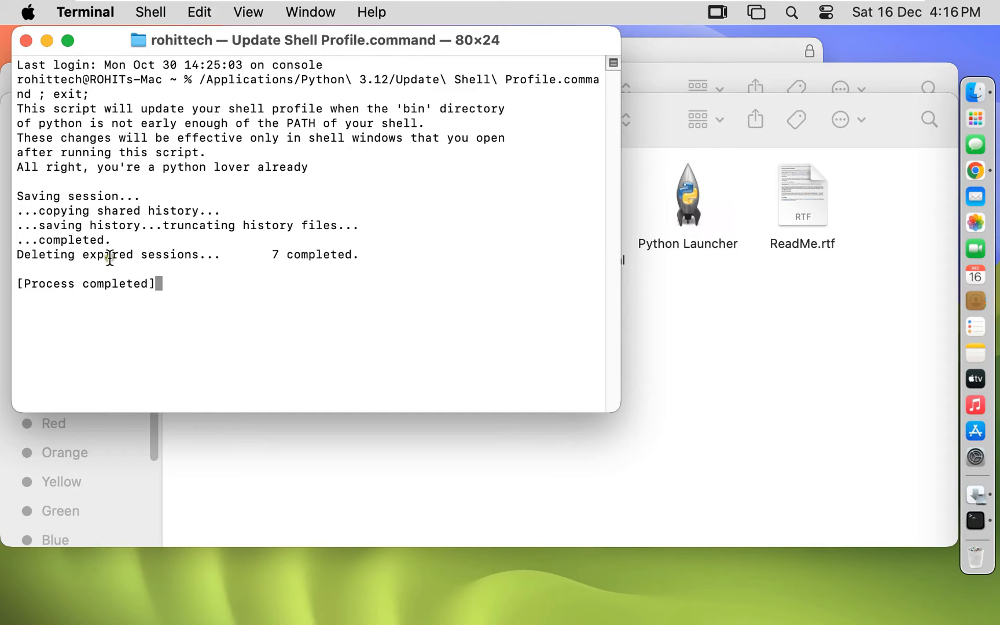
left_click(26, 42)
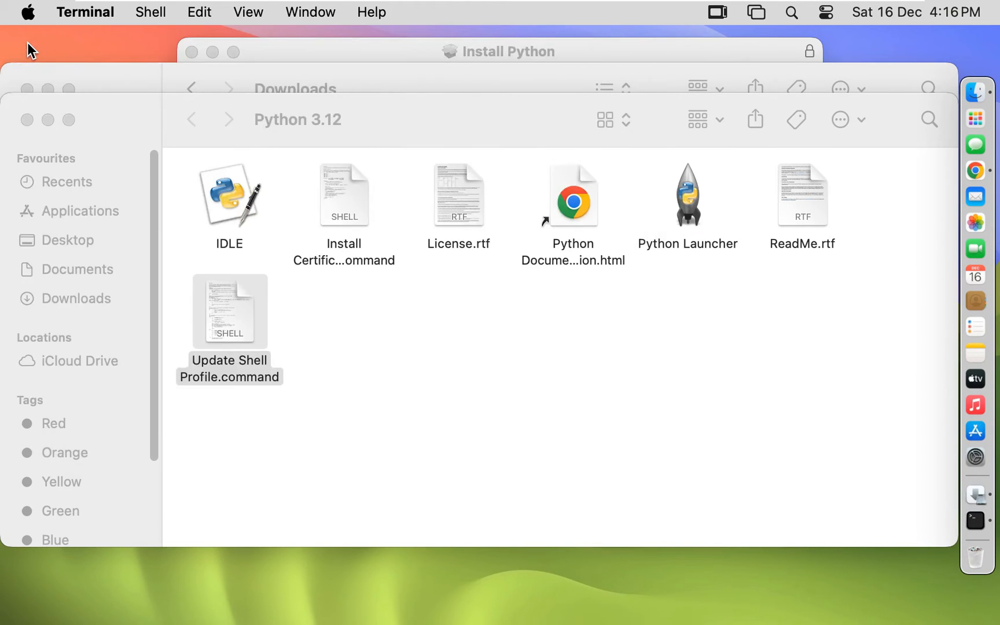
Run Install Certificates.command in Terminal to completion and close its window
right_click(342, 212)
mouse_move(390, 242)
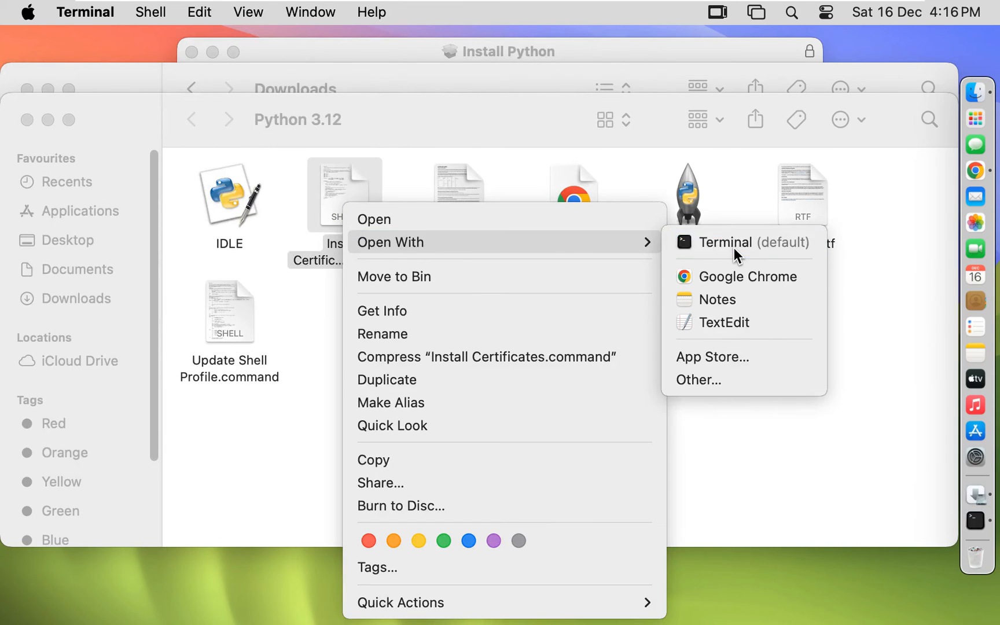
left_click(733, 243)
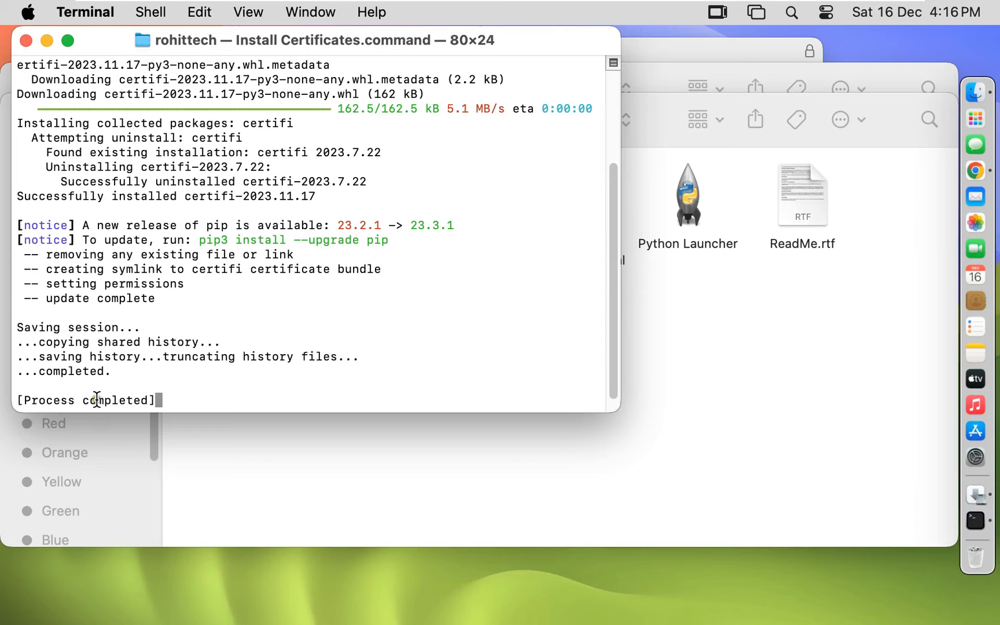
left_click(26, 41)
Close the Python 3.12 and Downloads Finder windows, then close Installer keeping the package
left_click(26, 121)
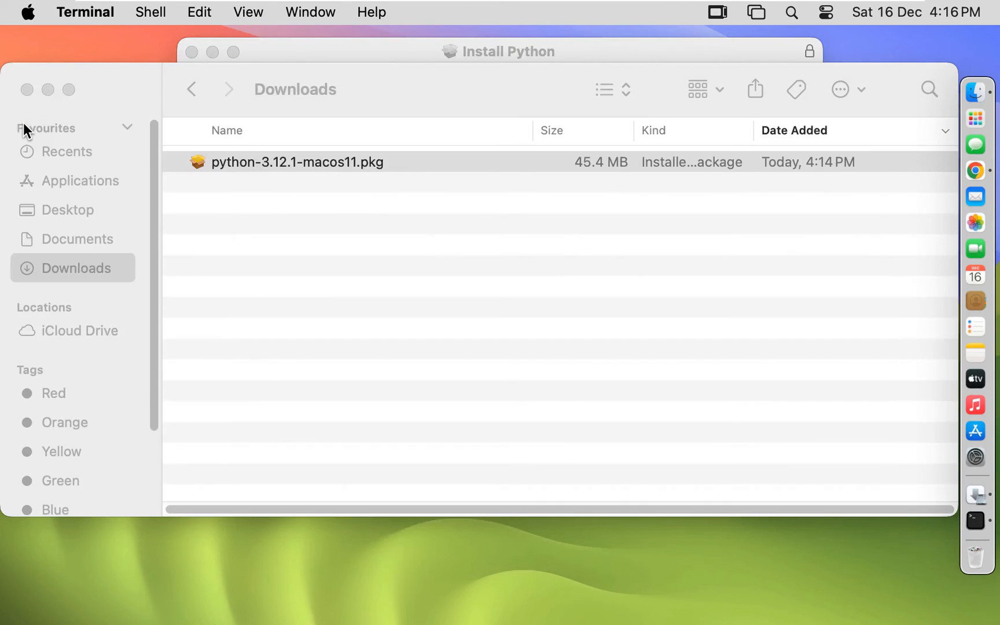
left_click(26, 89)
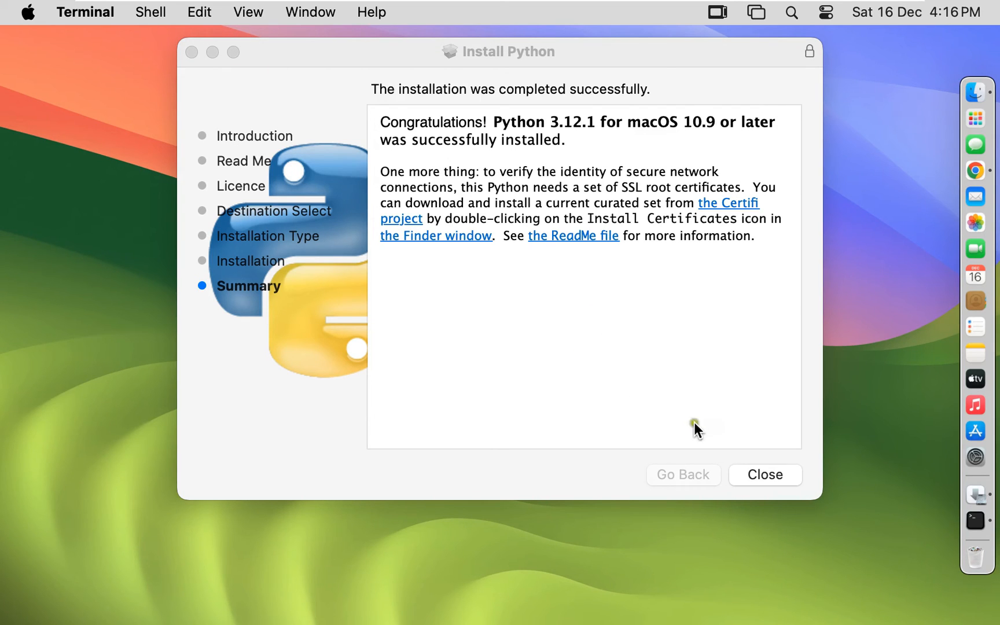
left_click(768, 479)
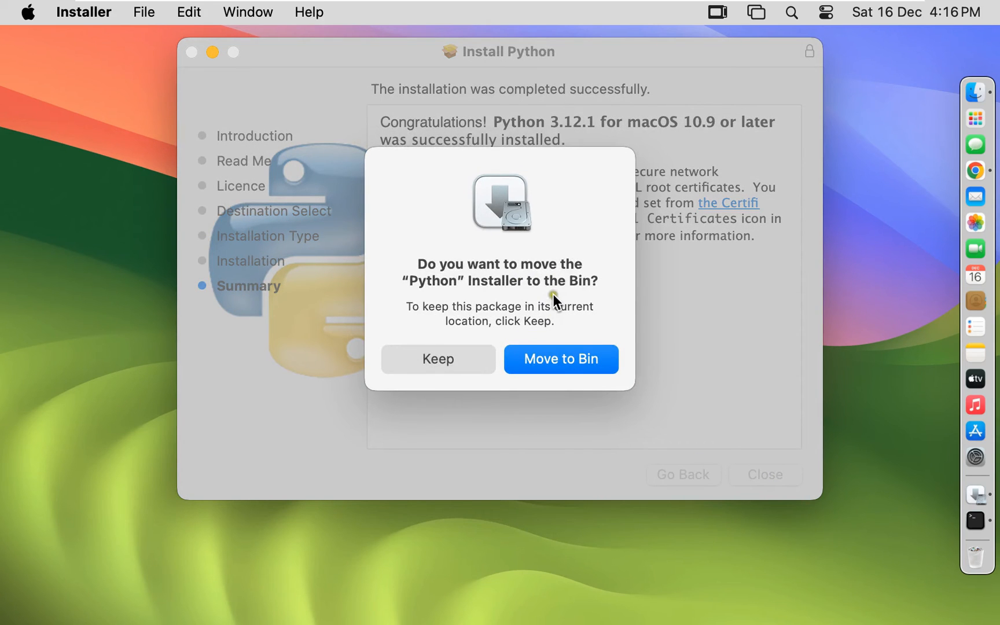
left_click(449, 358)
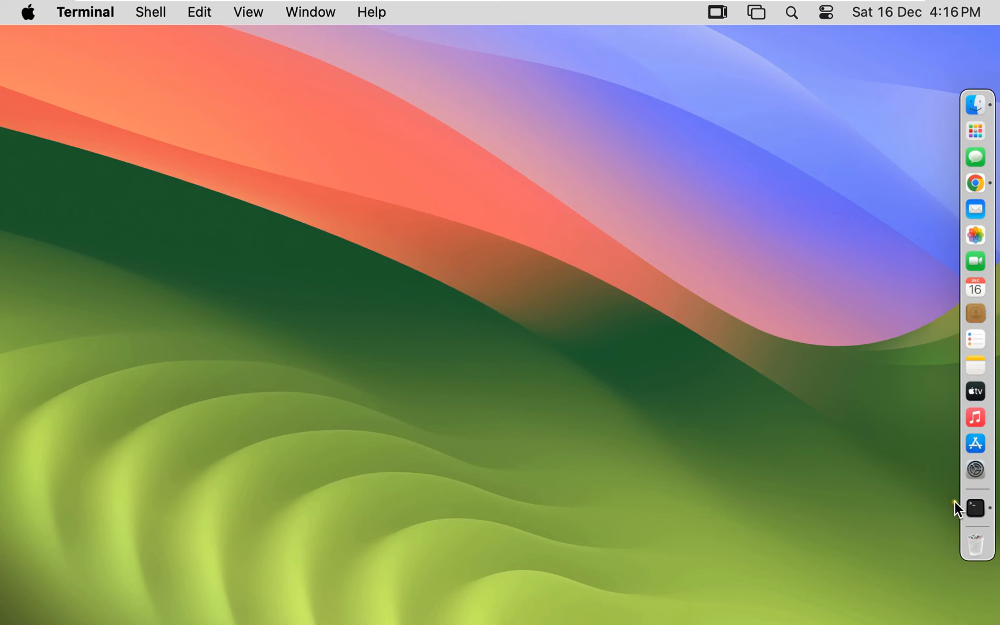
Run 'python3 --version' in a new Terminal window and highlight the Python 3.12.1 output
left_click(975, 508)
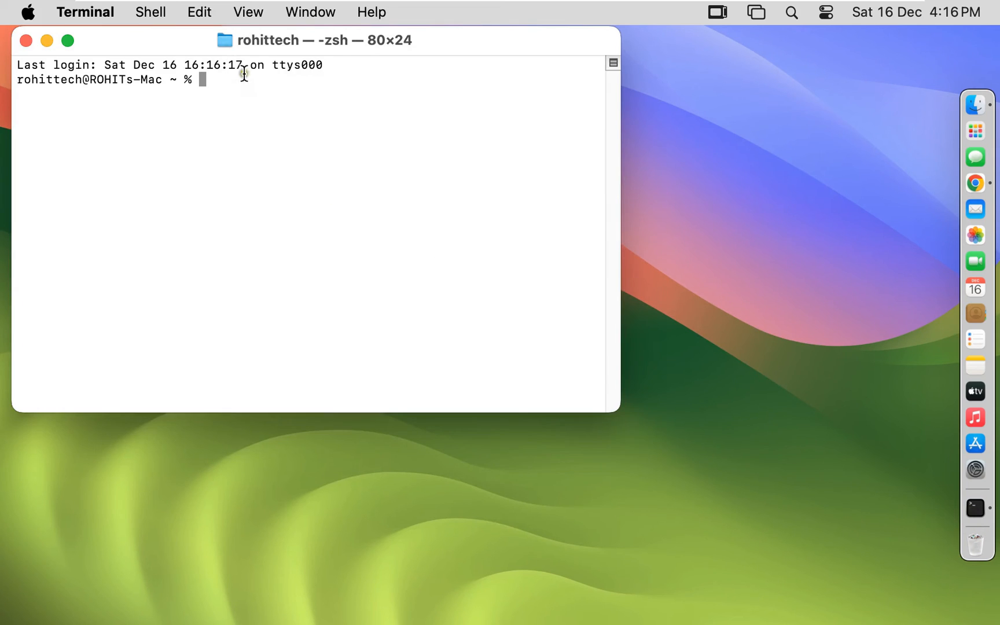
left_click_drag(186, 41, 291, 127)
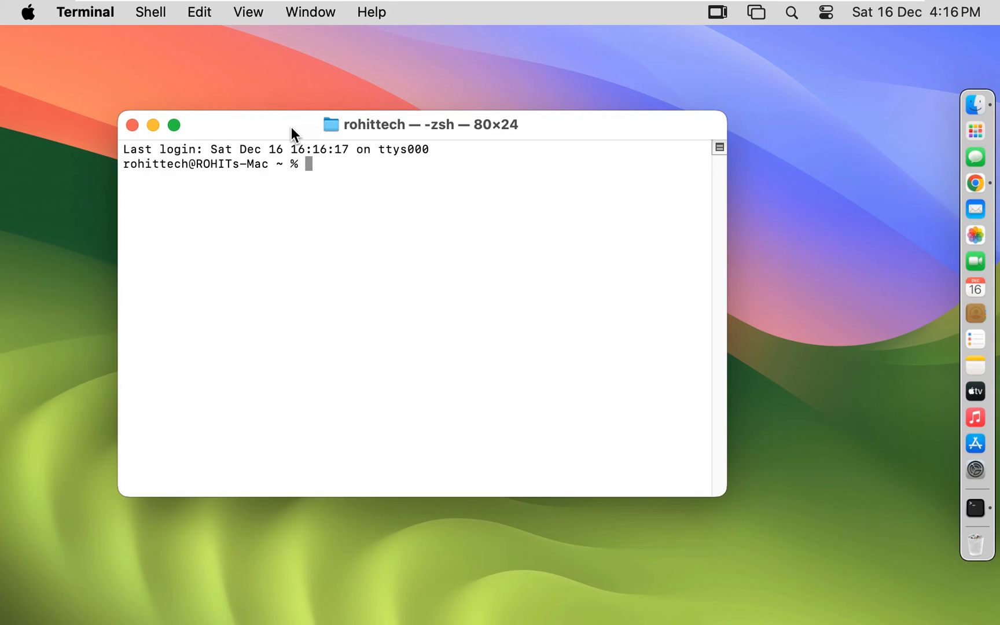
type("p")
type("y")
type("thon")
type("3 --")
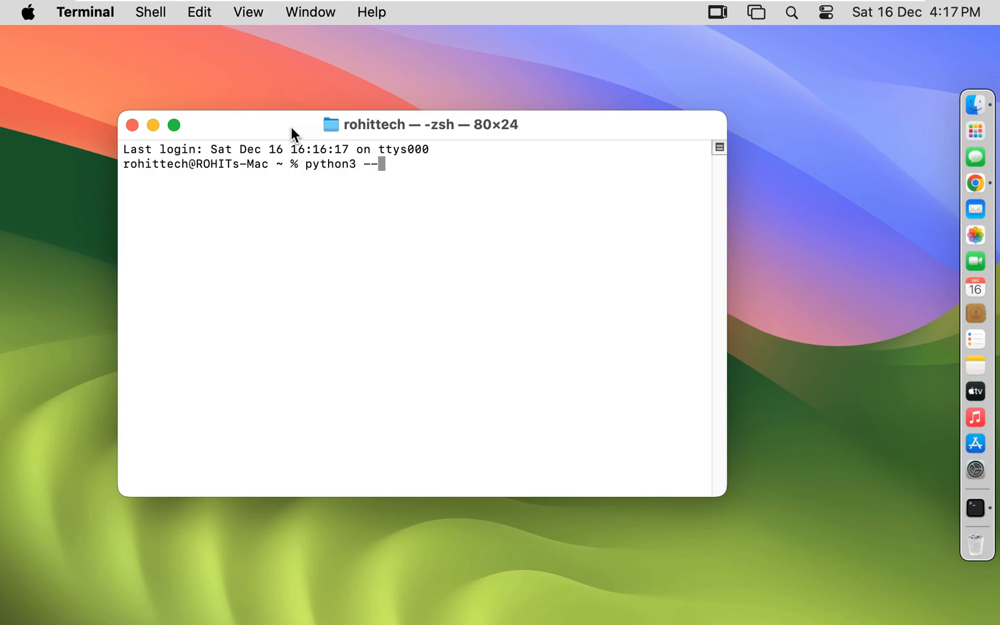
type("versio")
type("n")
key("Return")
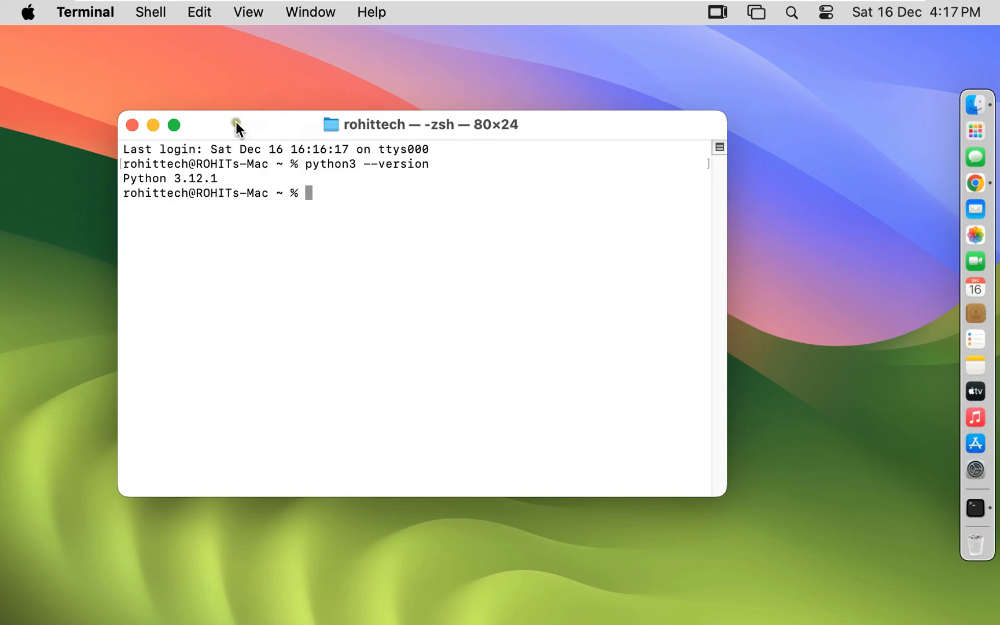
left_click_drag(123, 178, 222, 178)
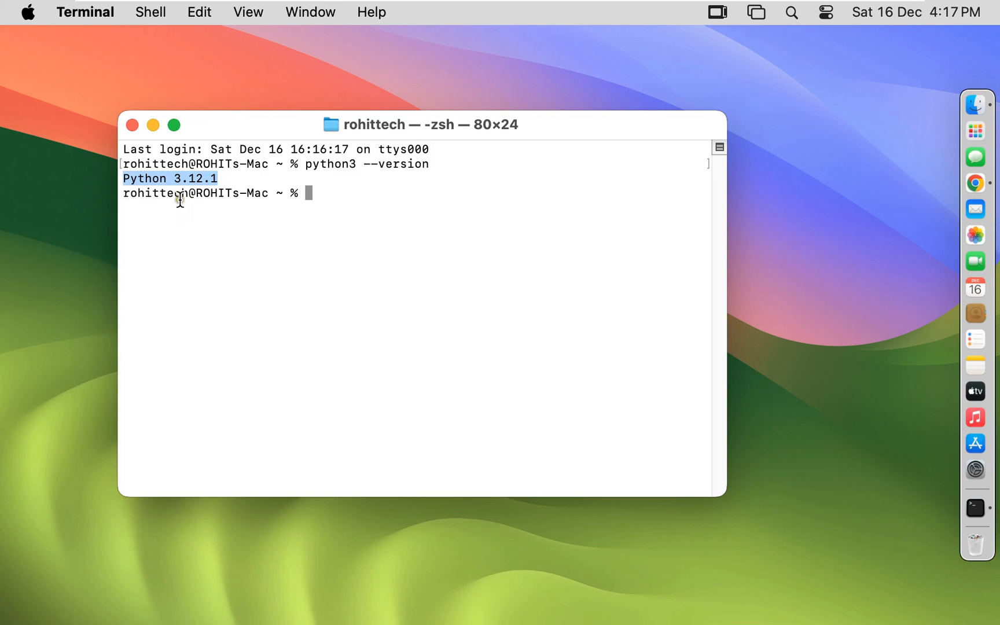
left_click(131, 125)
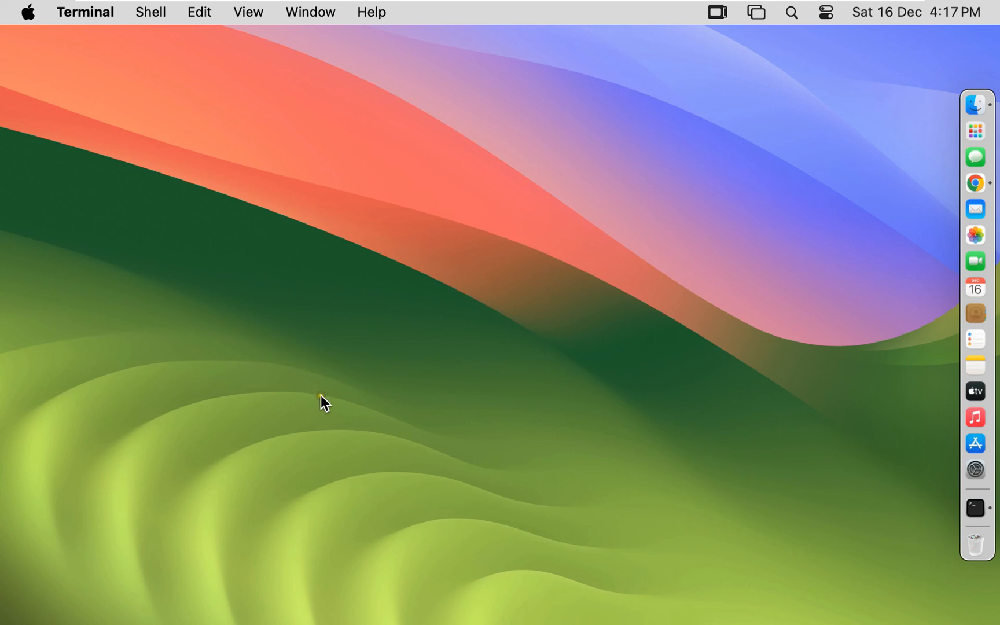